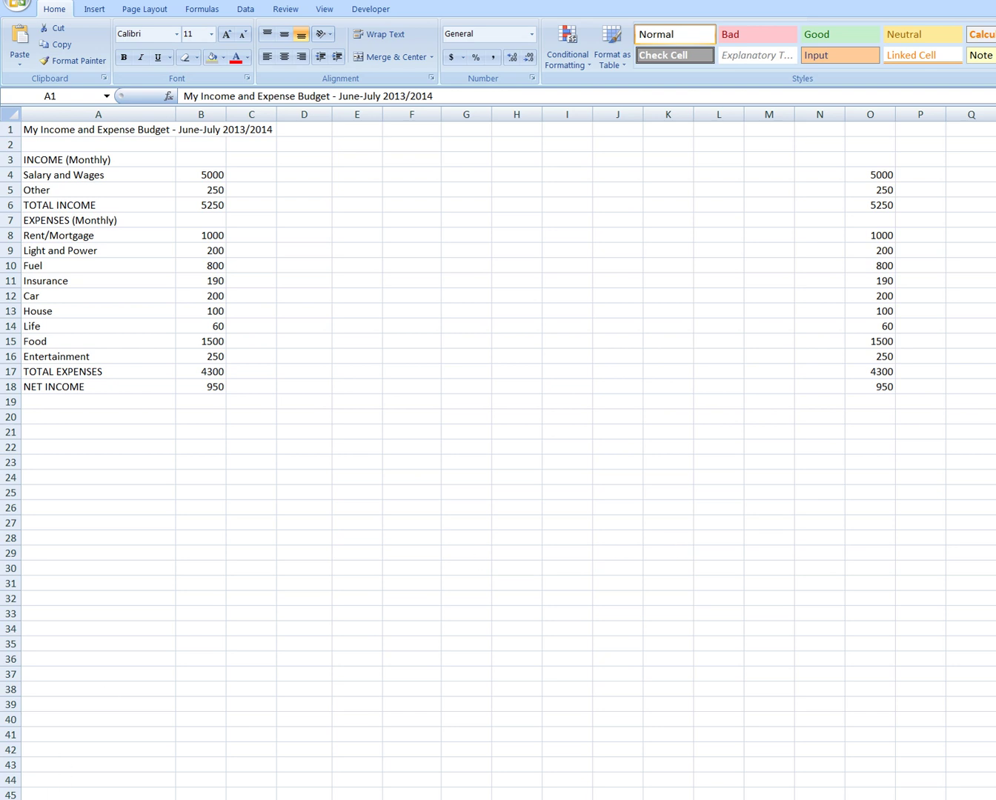
Insert a blank row above the budget title
key(ctrl+Page_Down)
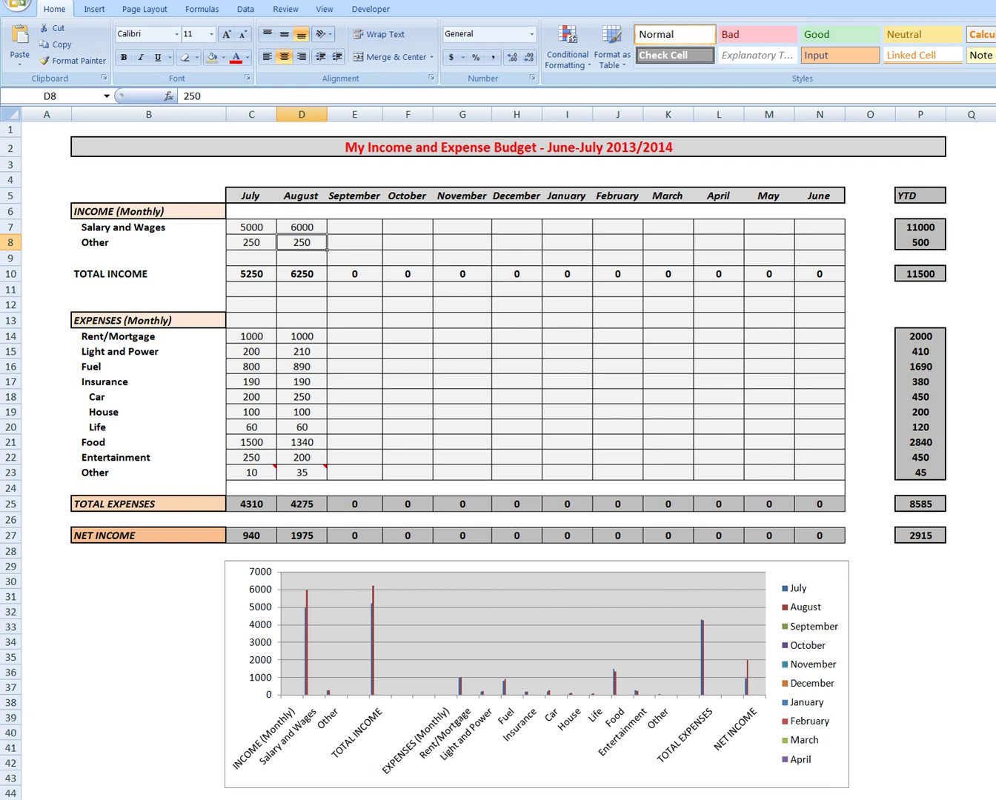
key(ctrl+Page_Down)
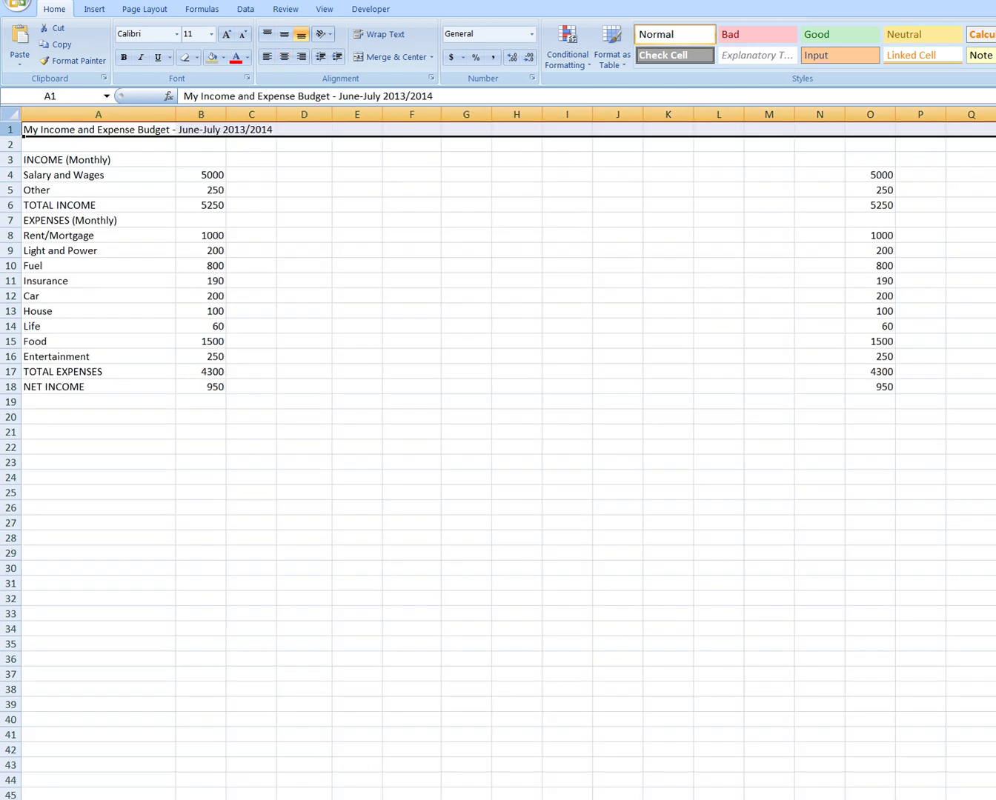
right_click(11, 130)
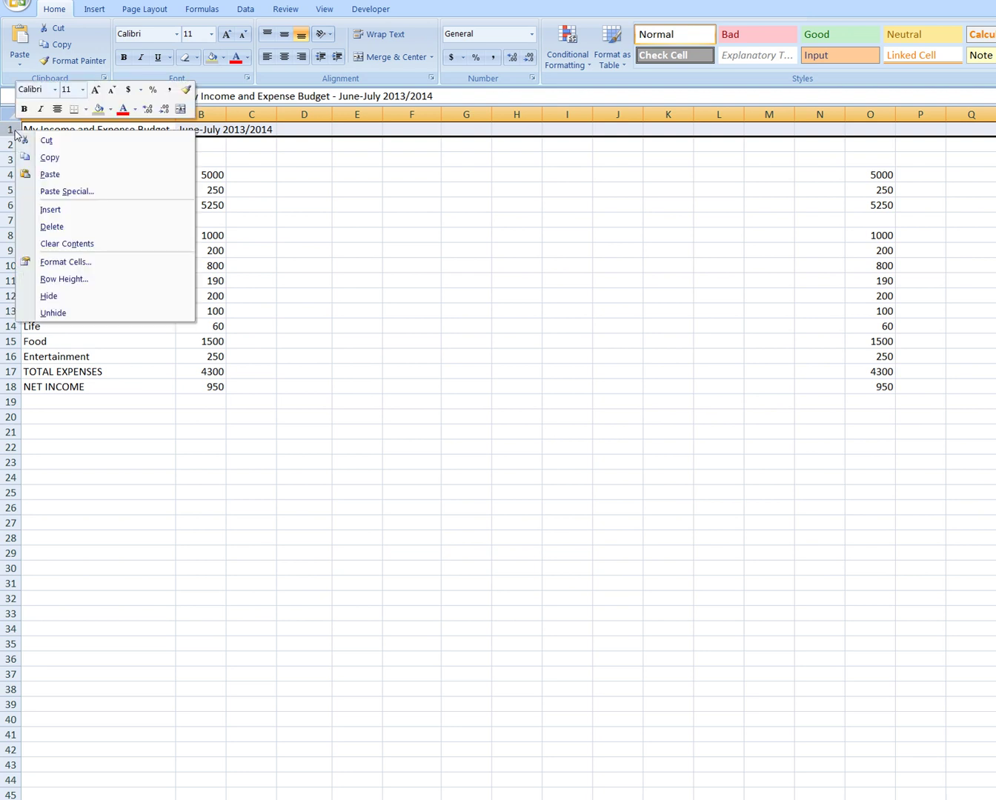
click(72, 212)
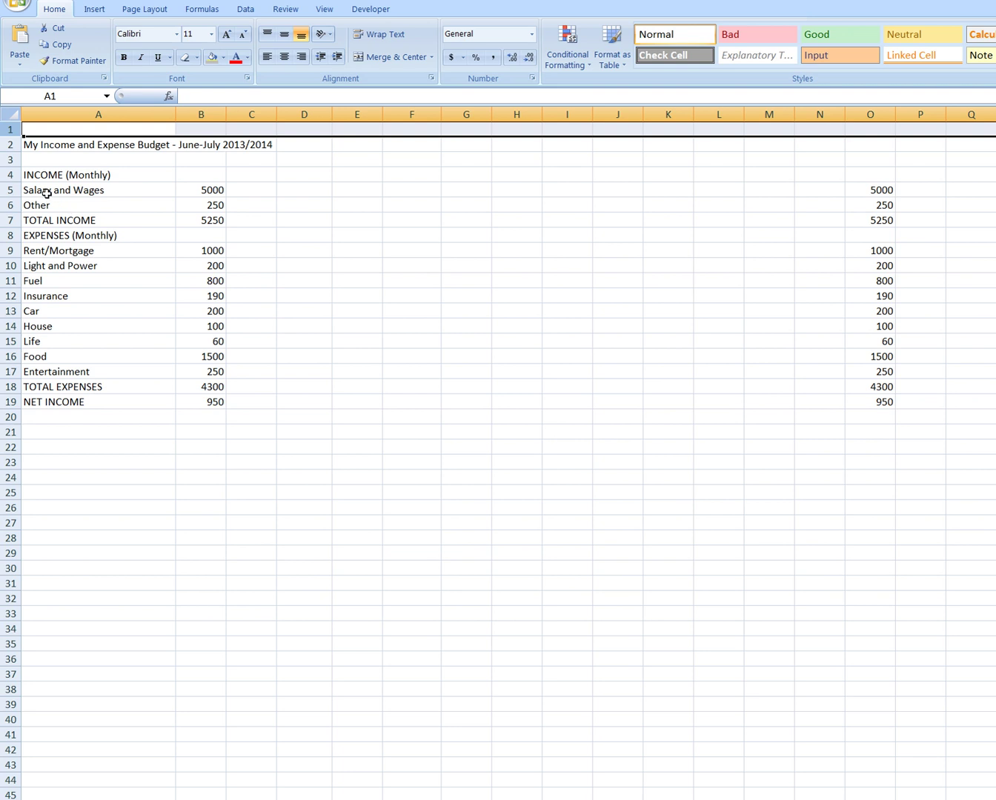
Insert three blank rows (rows 3–5) between the title and INCOME (Monthly)
click(11, 159)
drag(11, 159, 11, 190)
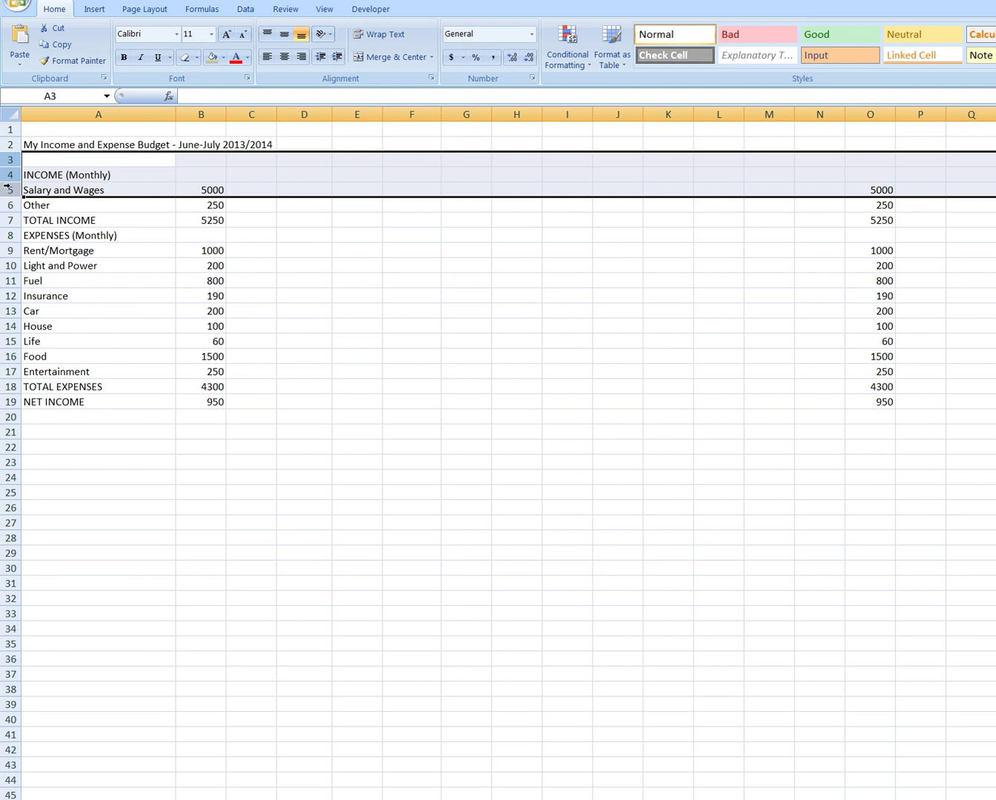
right_click(8, 177)
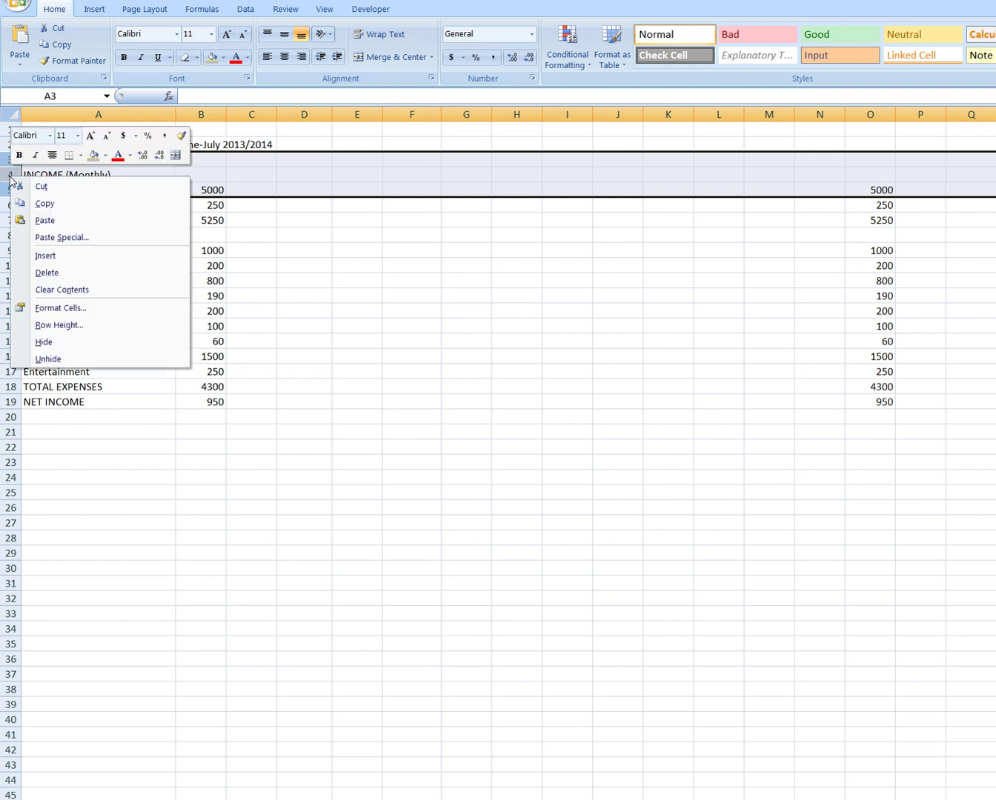
click(49, 257)
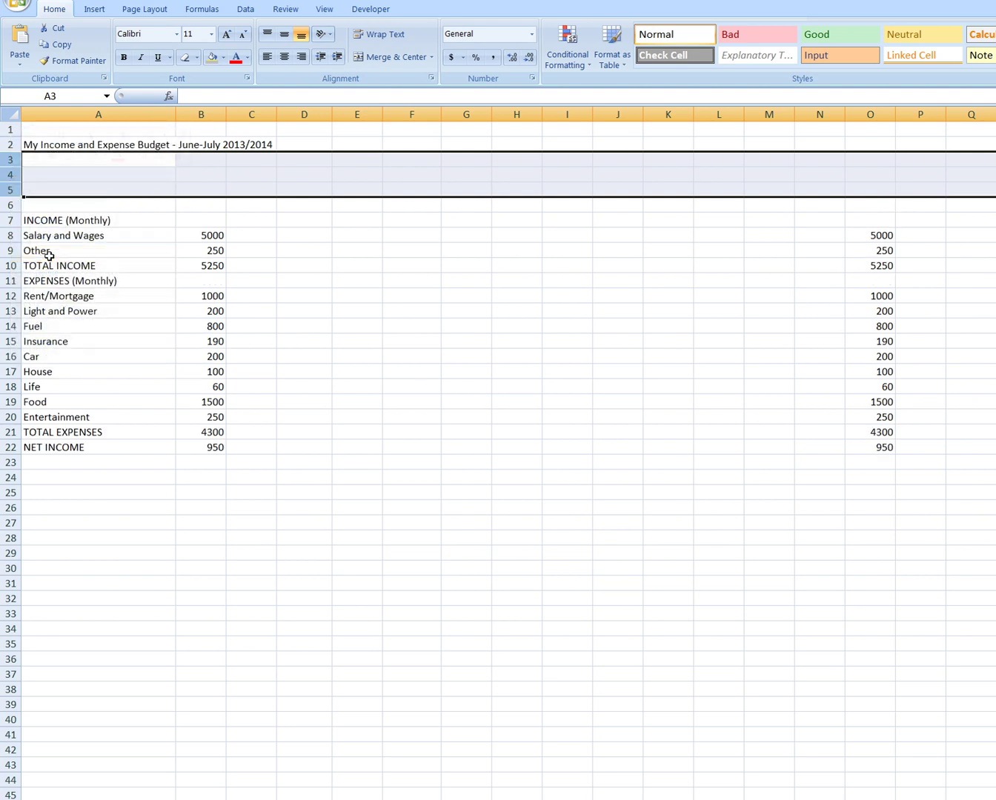
Add one blank row above TOTAL INCOME and two above EXPENSES (Monthly)
right_click(10, 265)
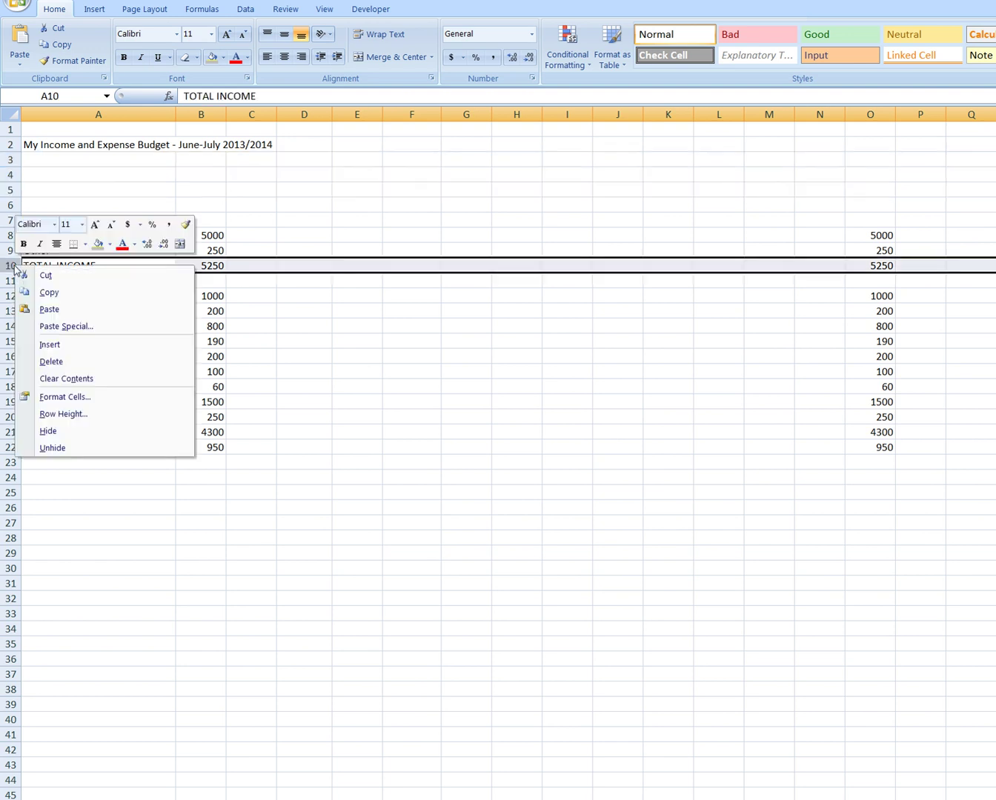
click(63, 346)
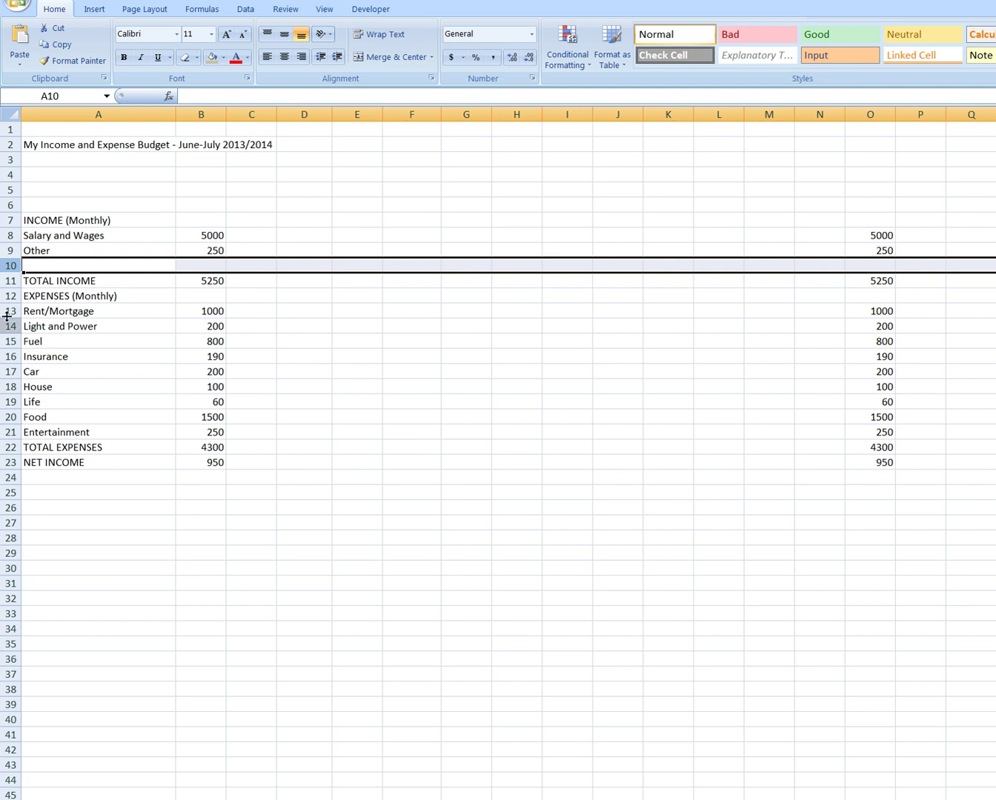
drag(11, 295, 12, 313)
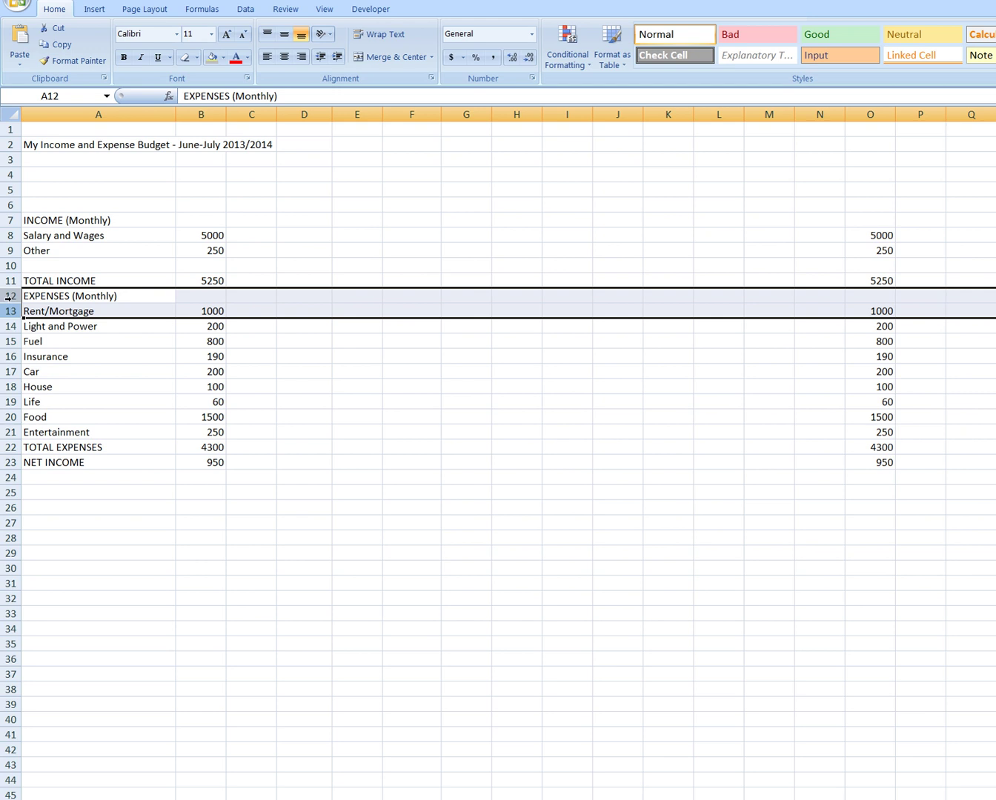
right_click(10, 296)
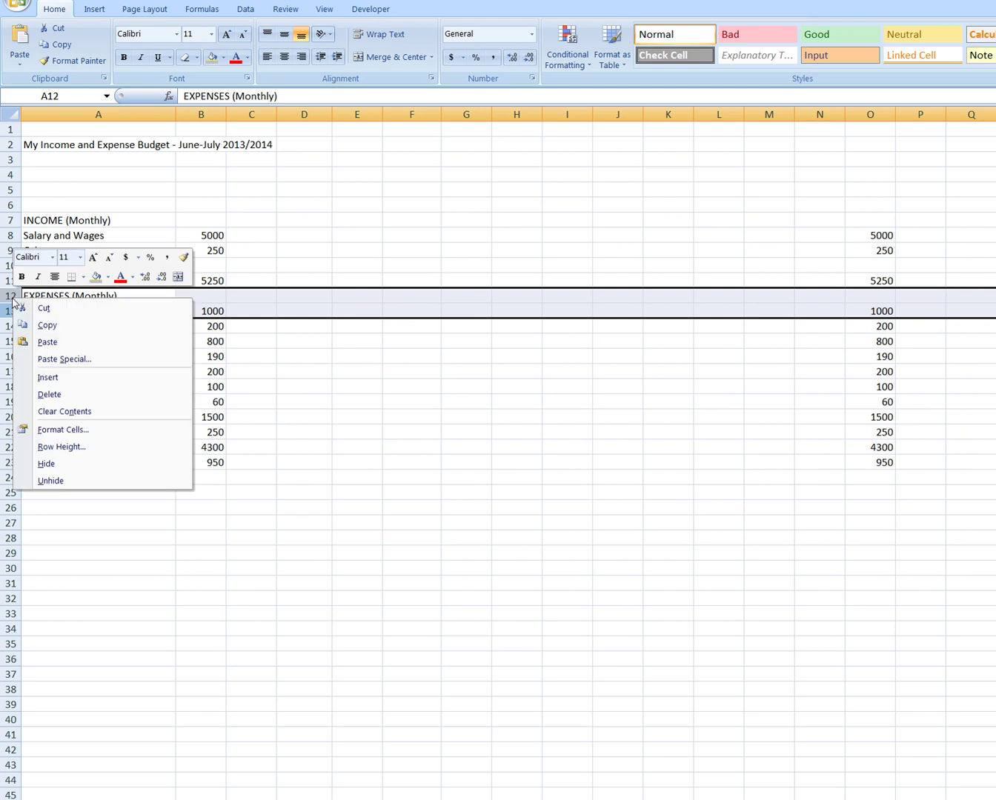
click(51, 378)
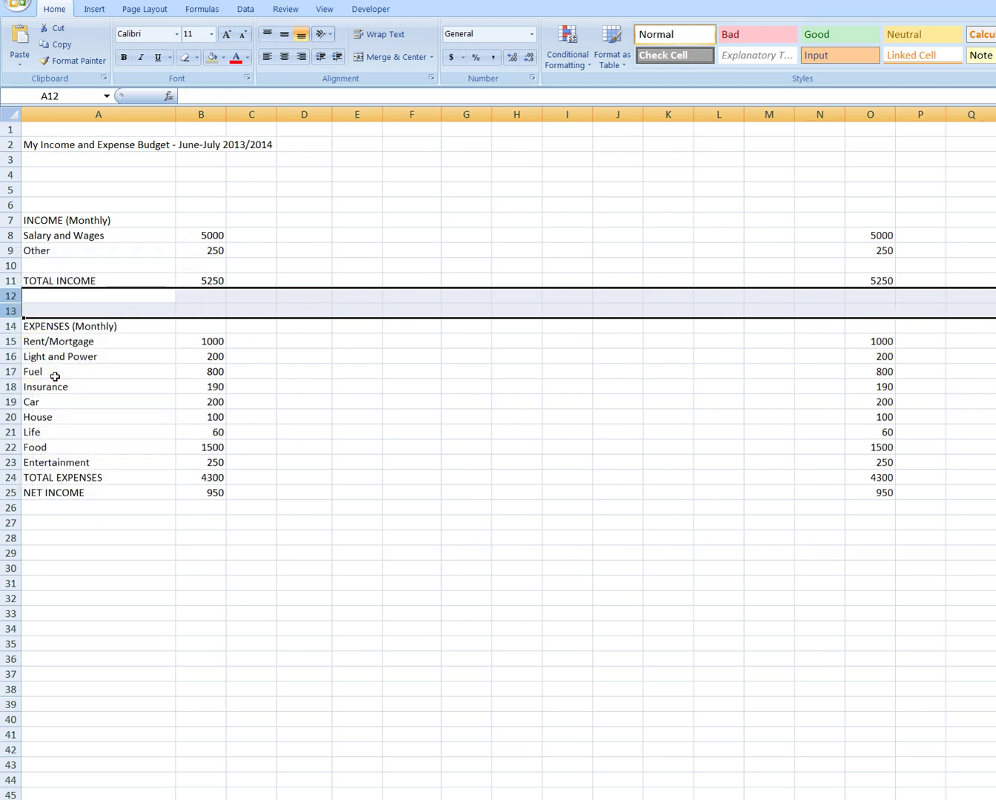
Add one blank row each above TOTAL EXPENSES and above NET INCOME
right_click(10, 477)
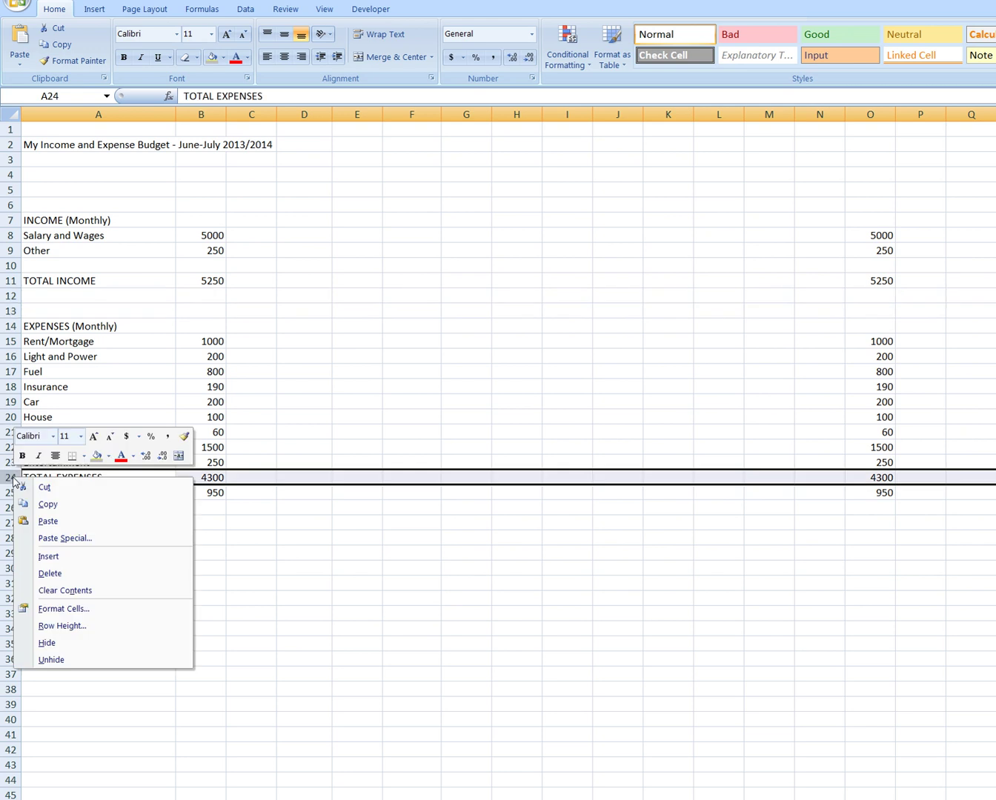
click(62, 559)
right_click(11, 507)
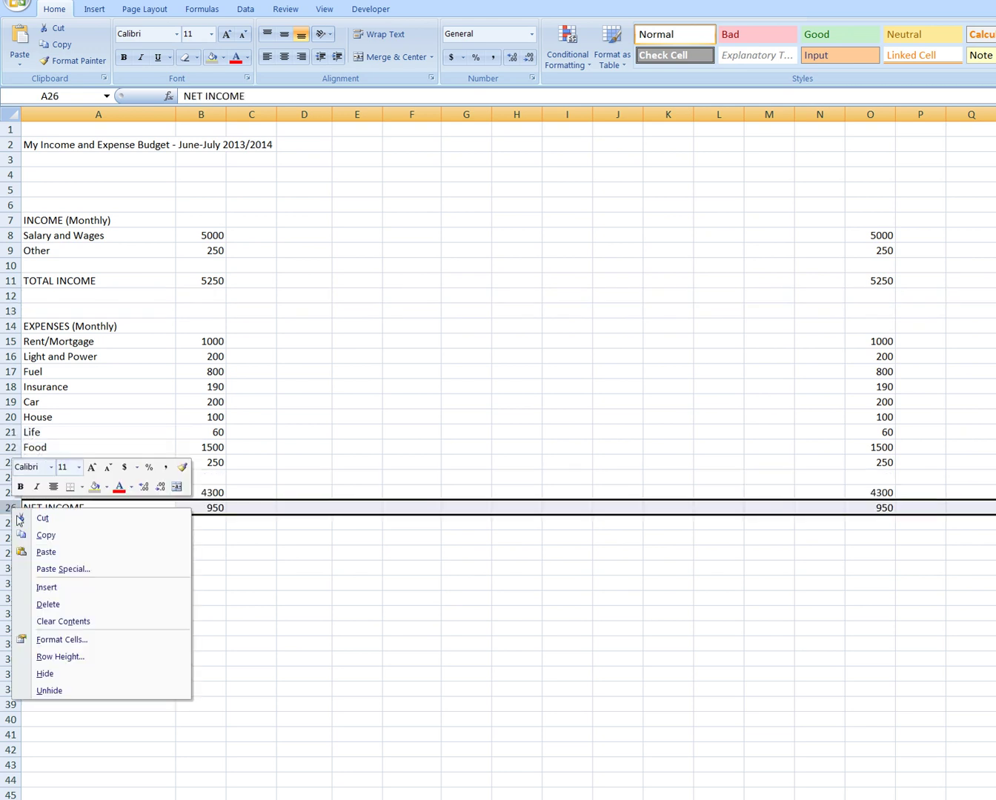
click(56, 588)
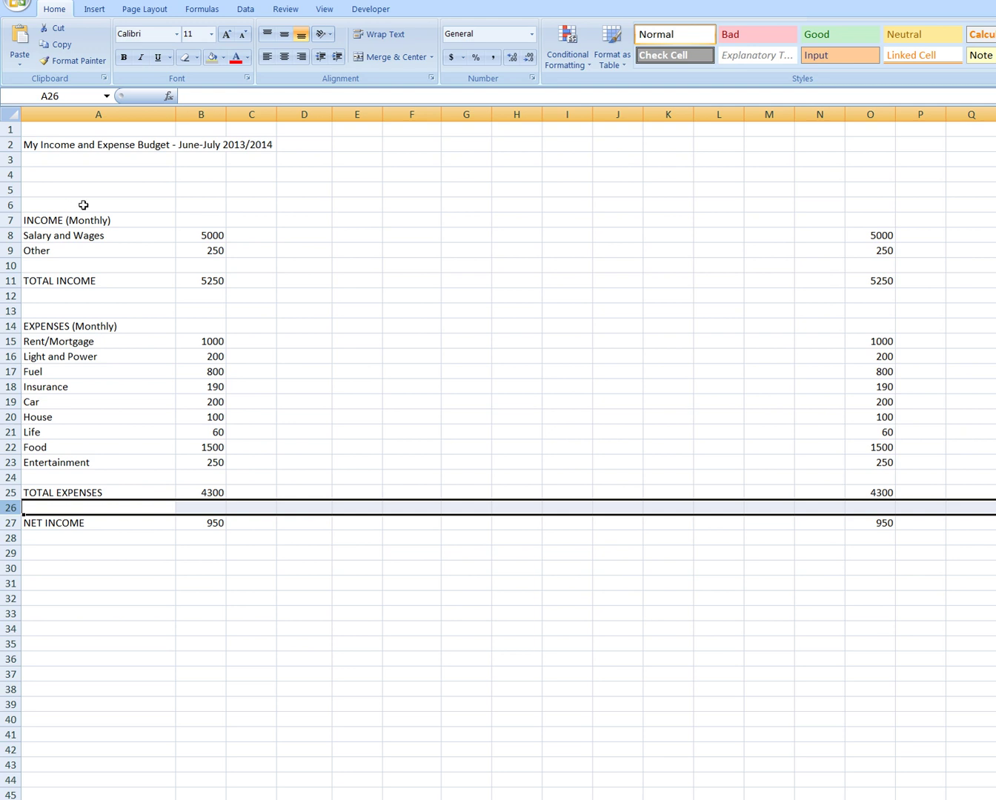
Delete the extra empty row 6 so INCOME (Monthly) moves up to row 6
right_click(9, 206)
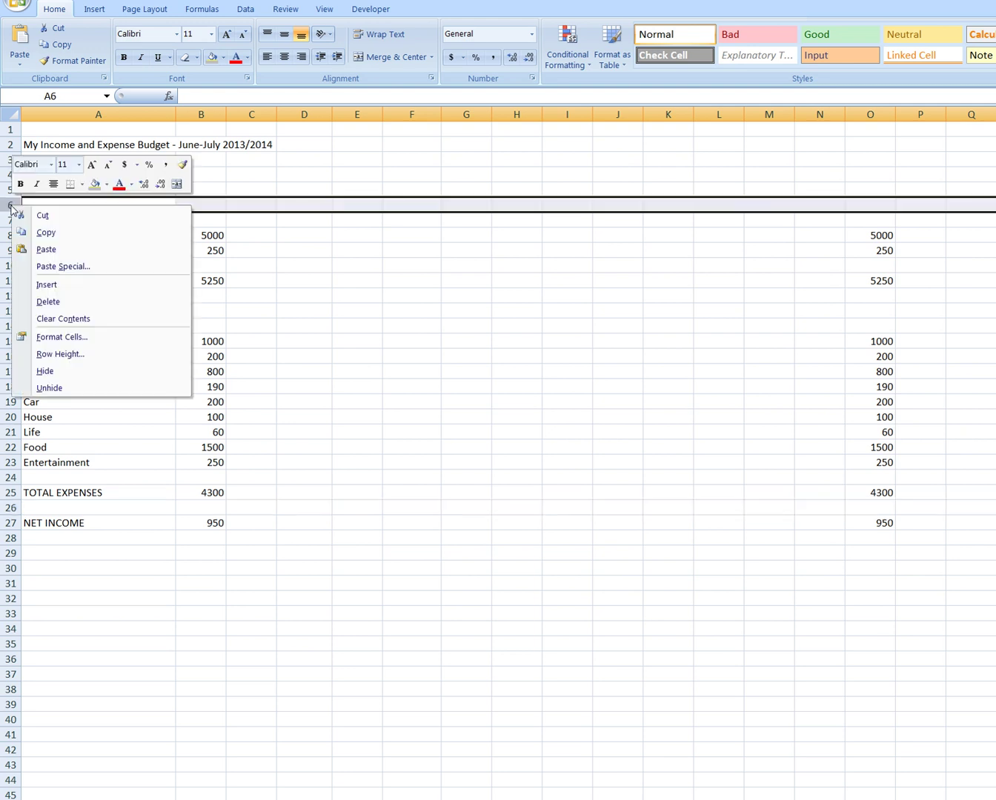
click(46, 303)
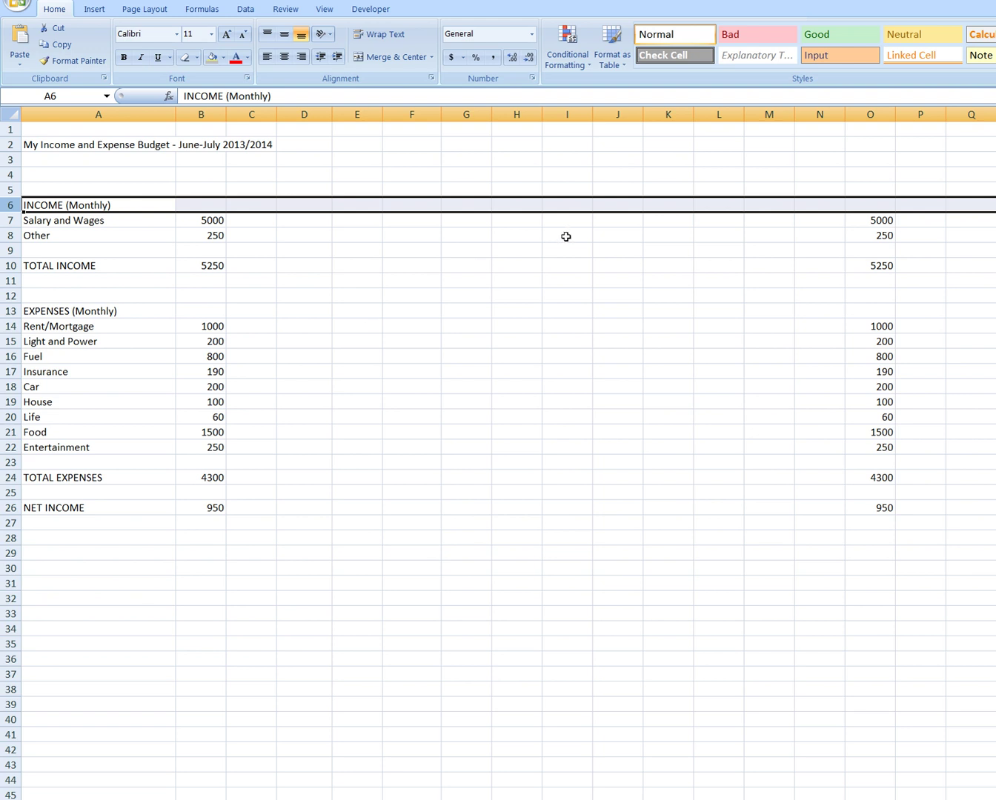
Insert a blank column at column P, right of the totals column
right_click(921, 112)
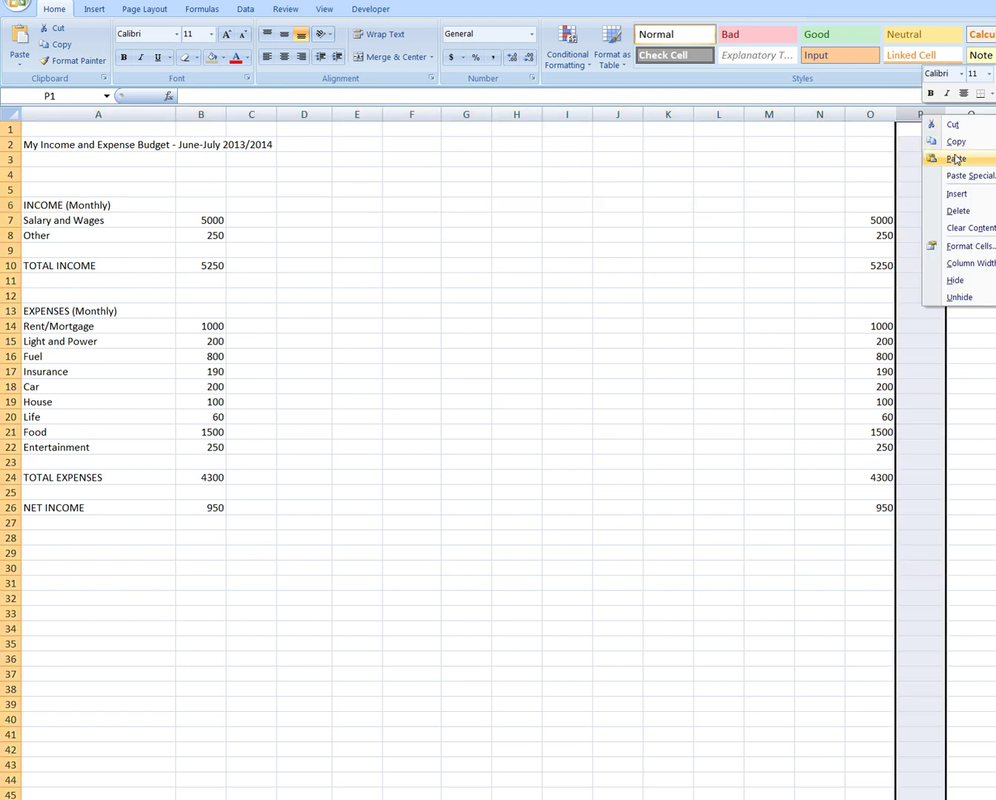
click(957, 193)
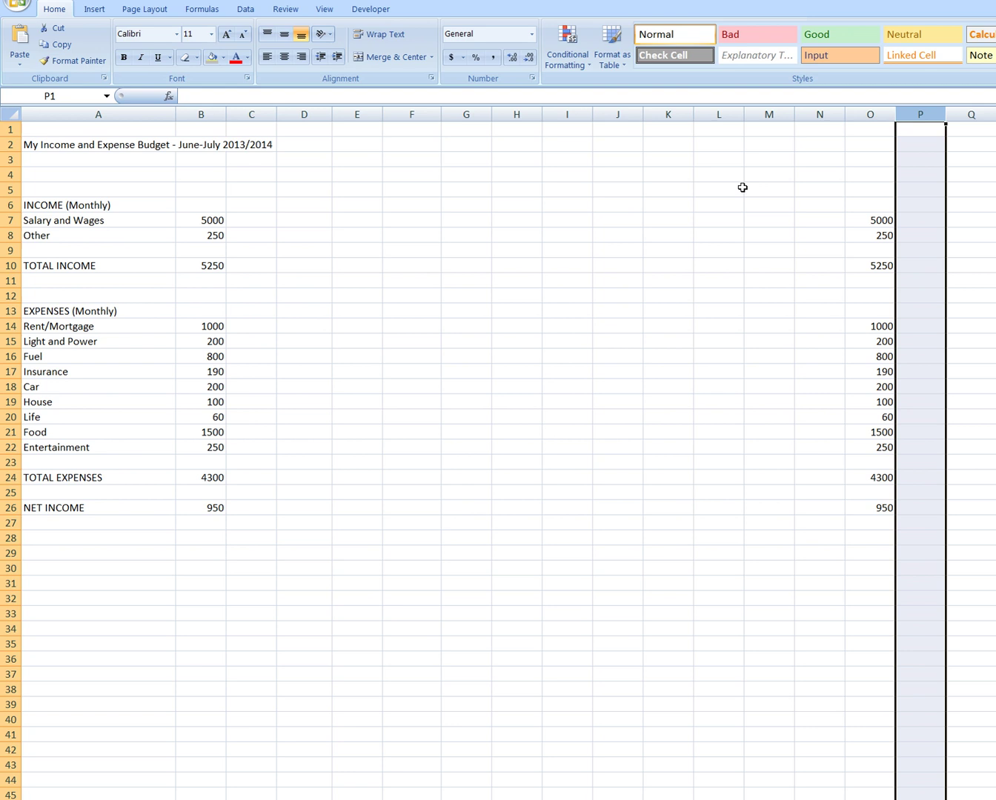
Enter July in B5 and fill the months July through June across B5:M5
click(198, 190)
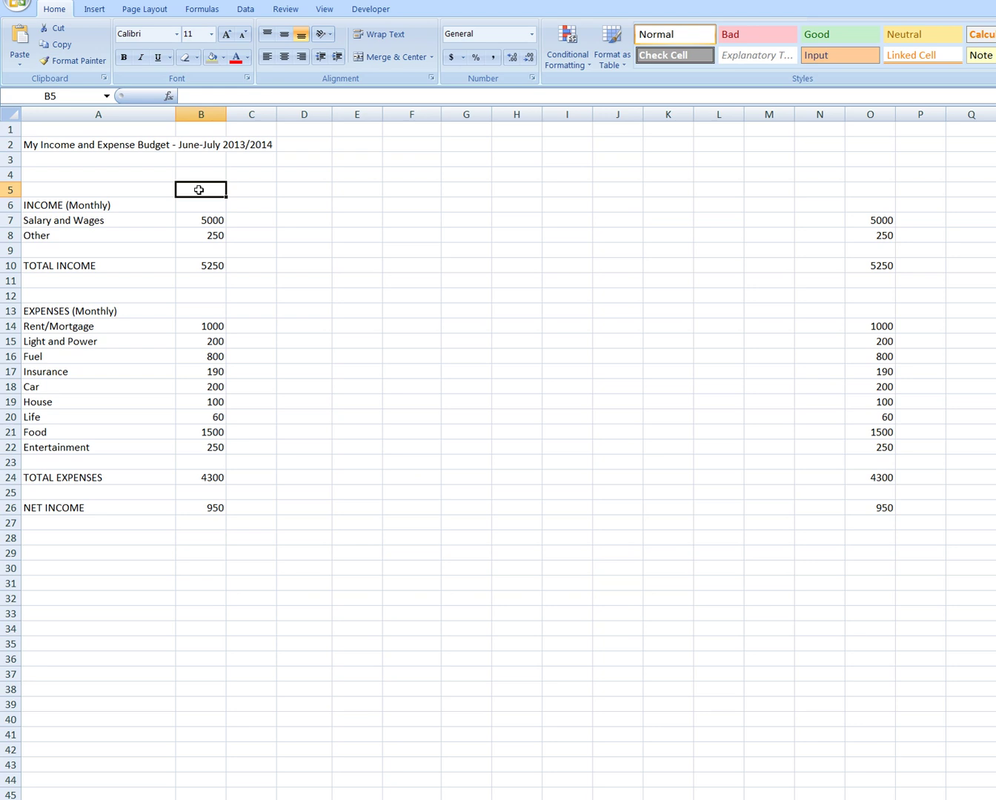
text(July)
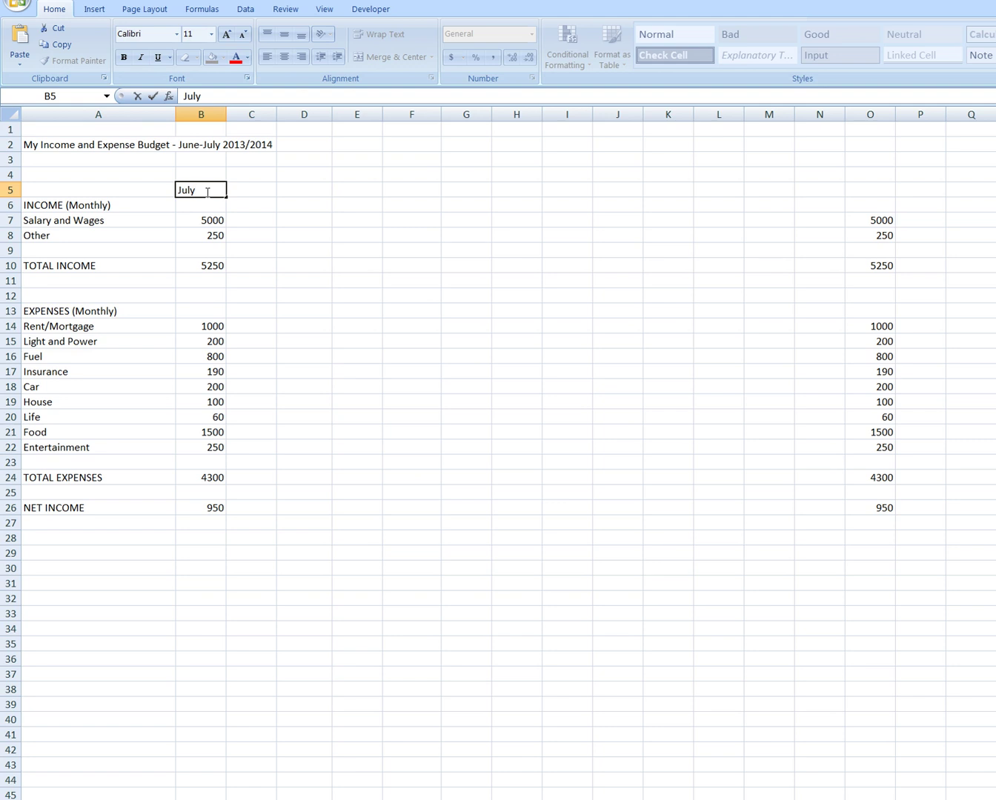
click(214, 205)
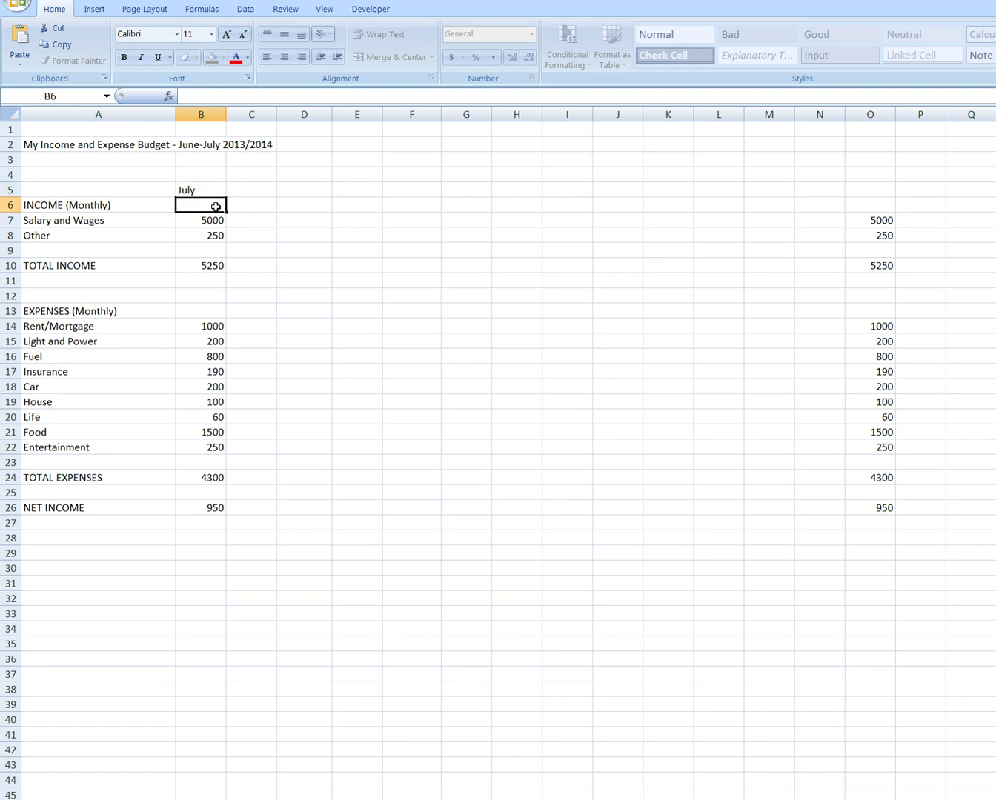
click(206, 191)
drag(227, 195, 773, 190)
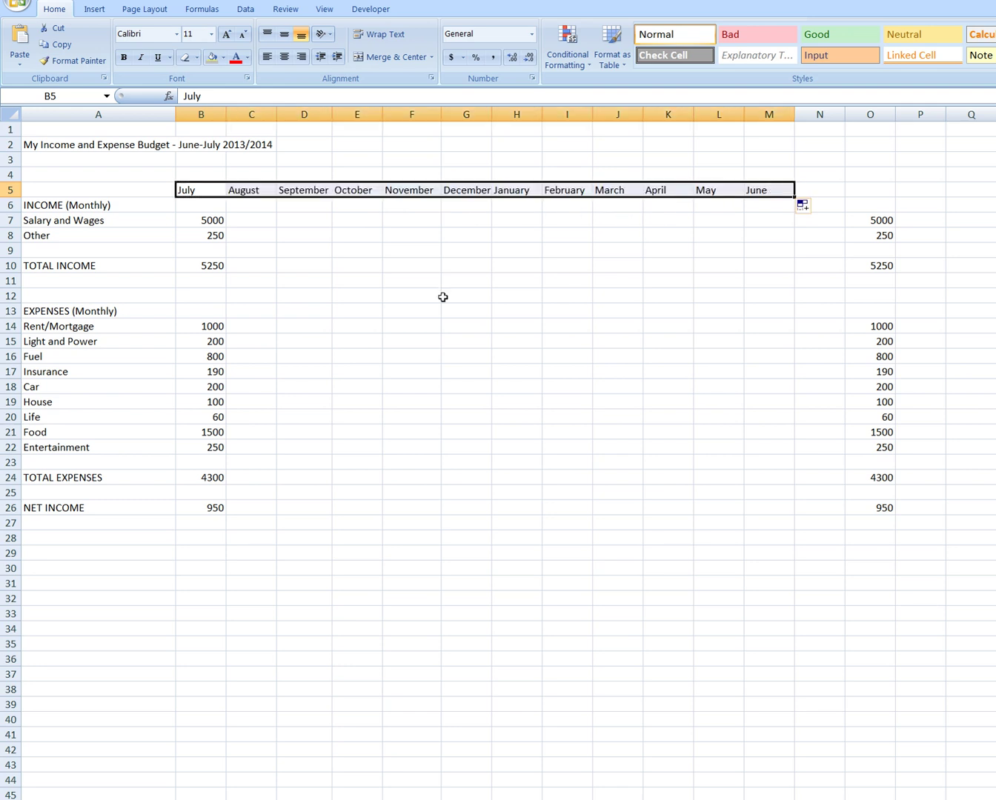
Center the July–June headings and enter YTD in O5 above the totals
click(284, 57)
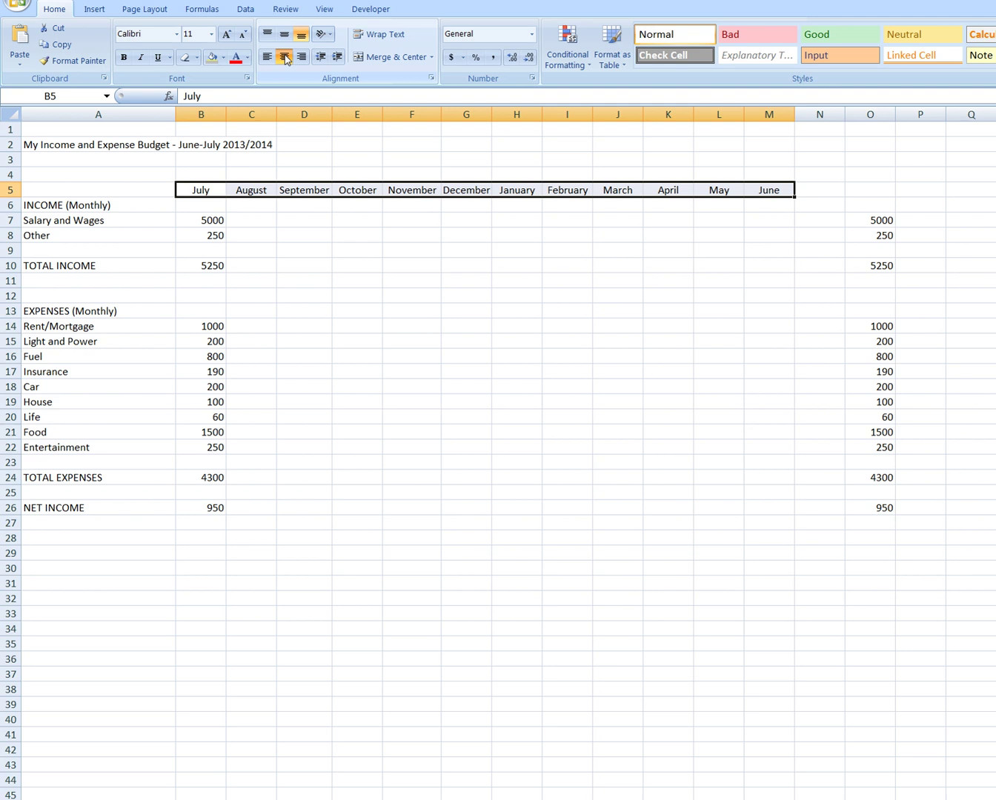
click(867, 193)
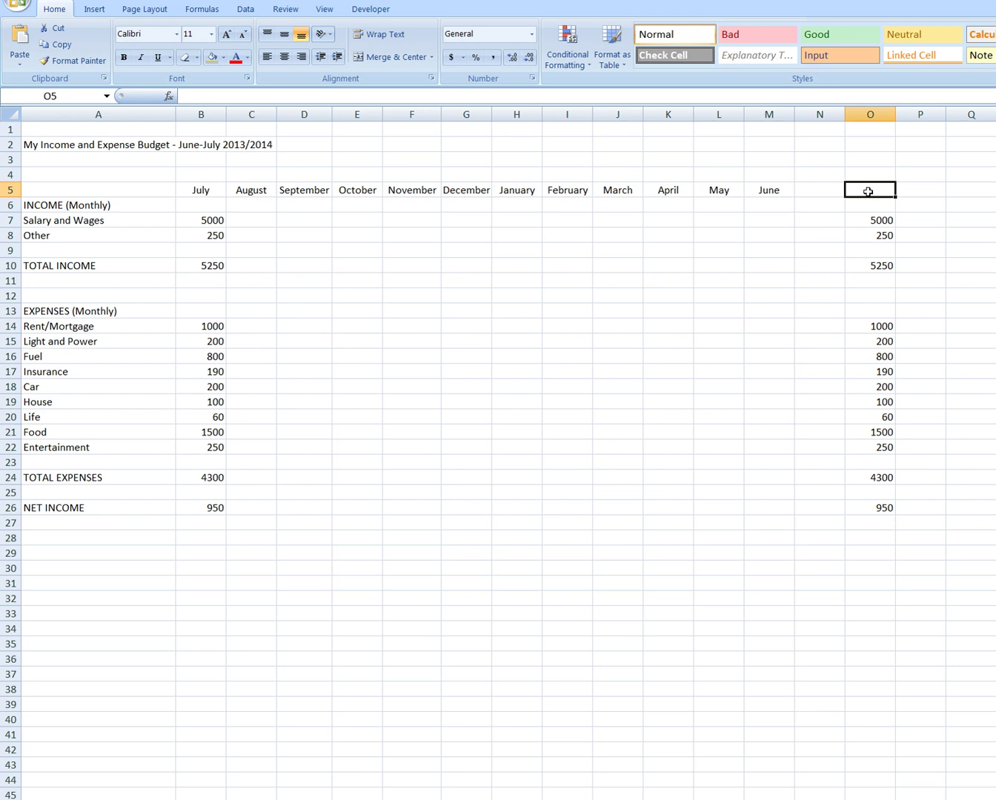
text(YTD)
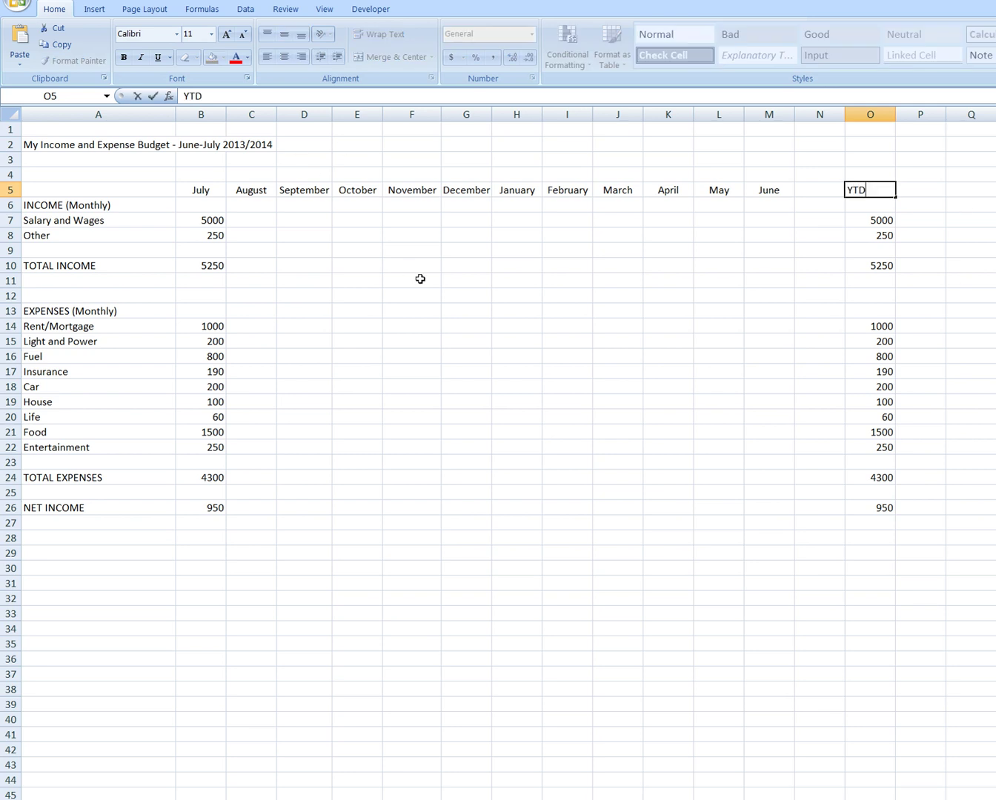
click(552, 305)
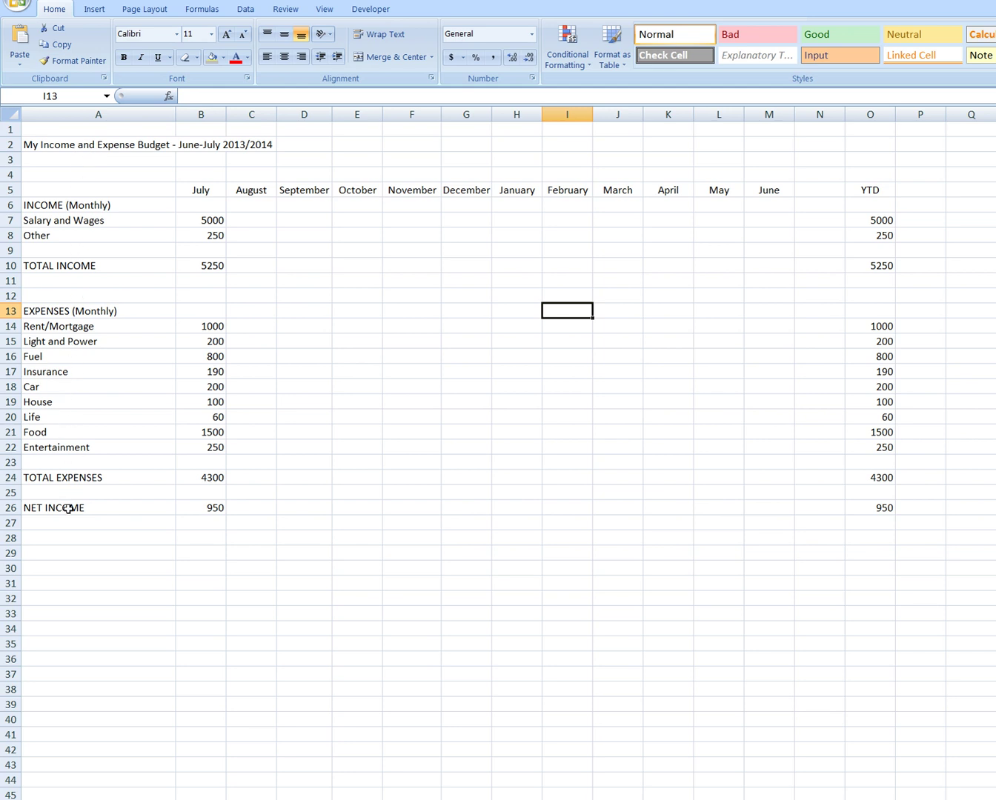
Insert a blank column A so the budget labels start in column B
right_click(96, 111)
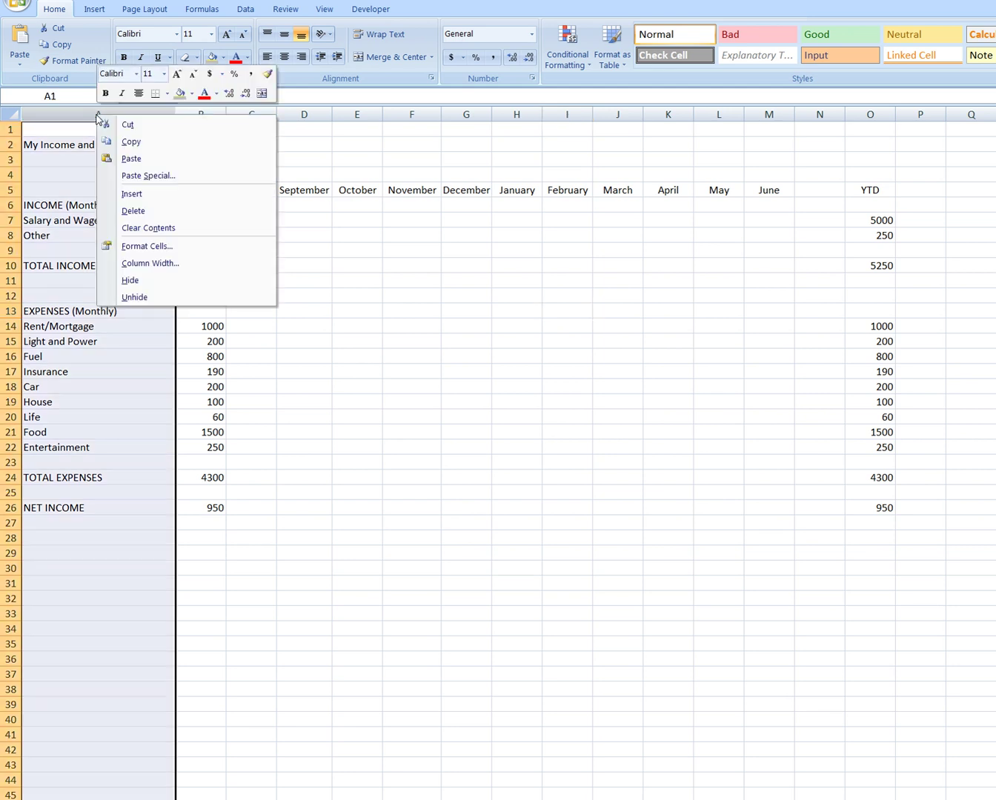
click(132, 195)
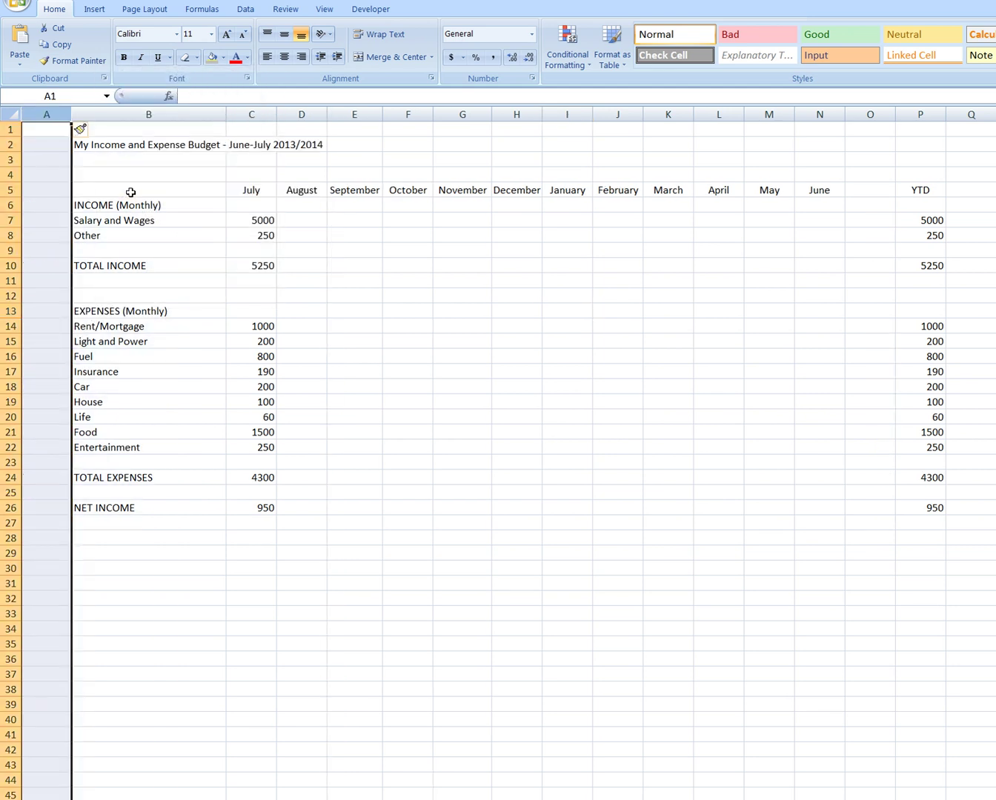
click(578, 373)
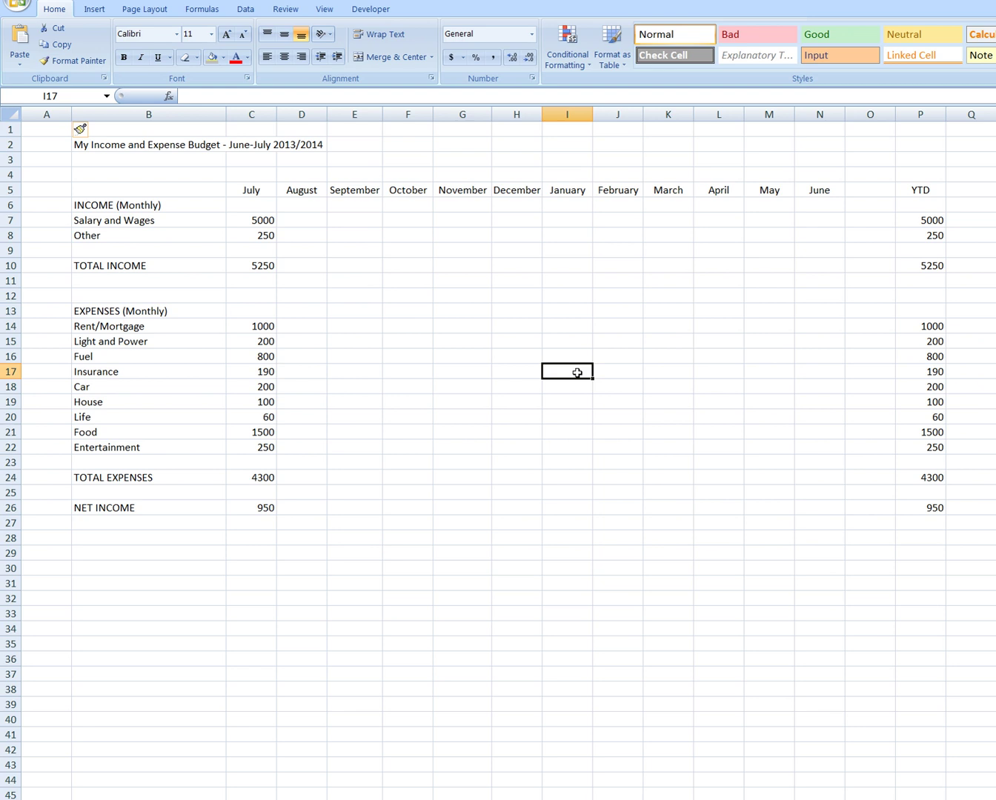
Merge B2:P2 and center the budget title across it
click(150, 146)
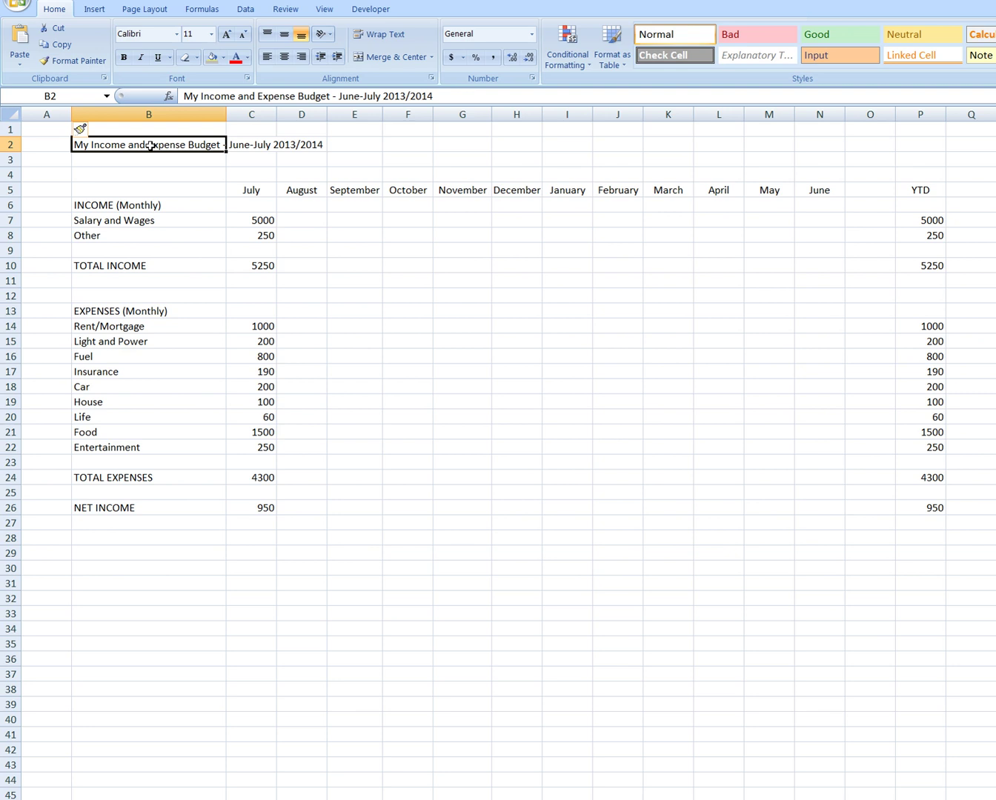
drag(151, 146, 901, 152)
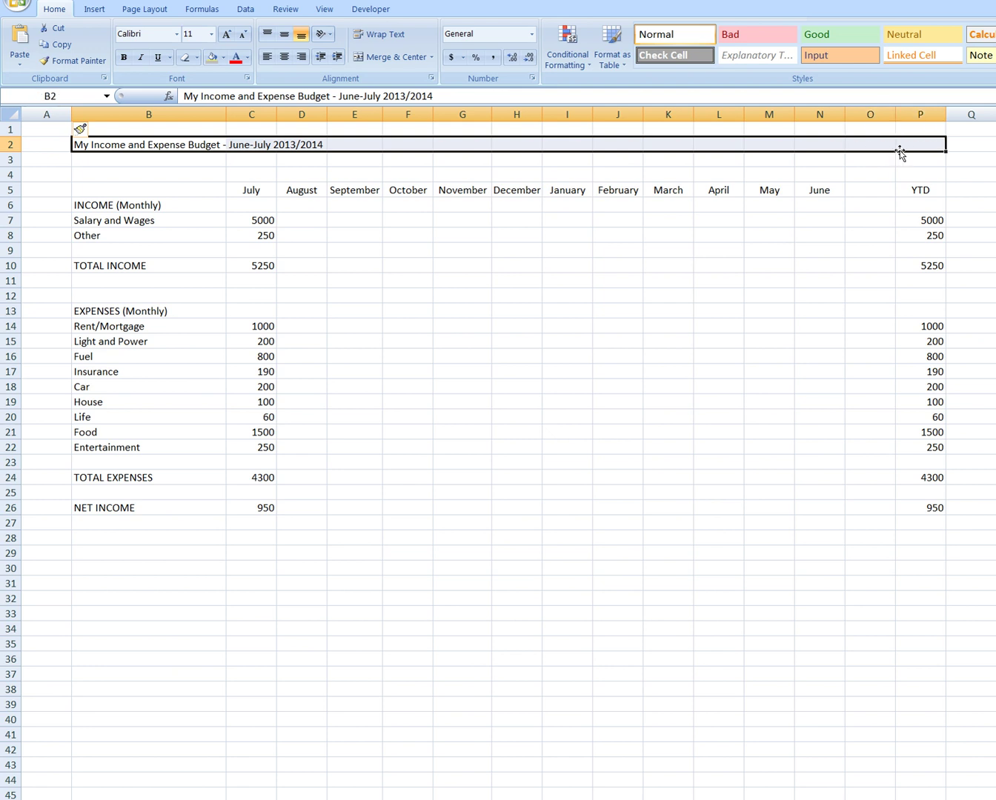
click(388, 59)
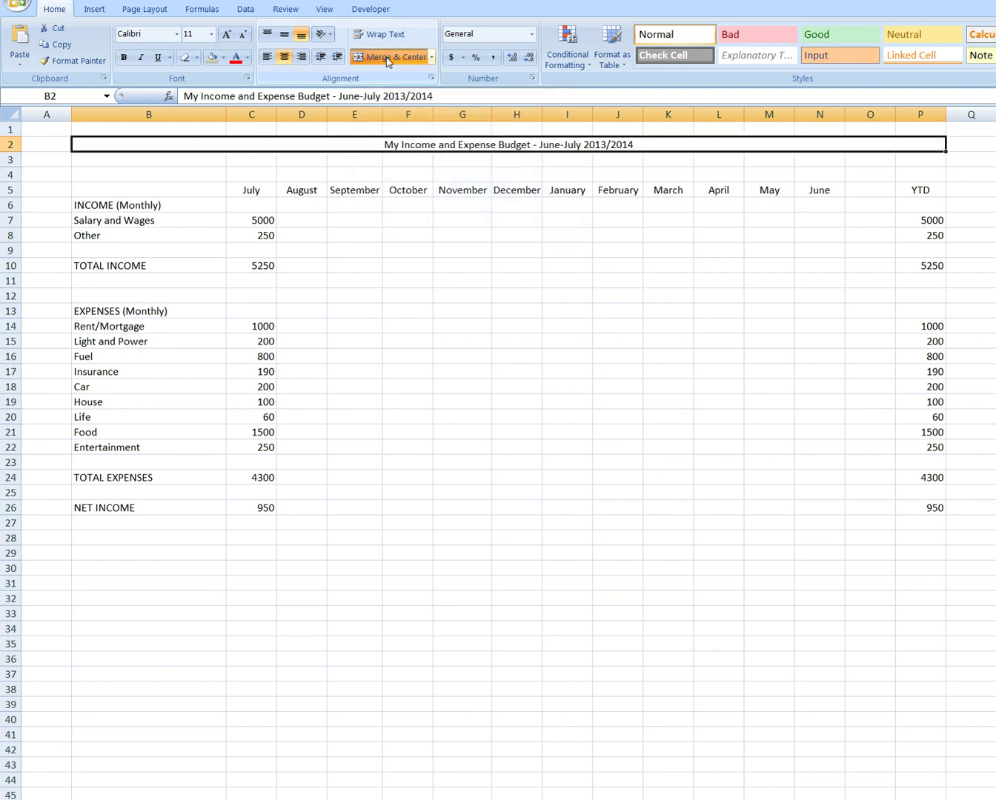